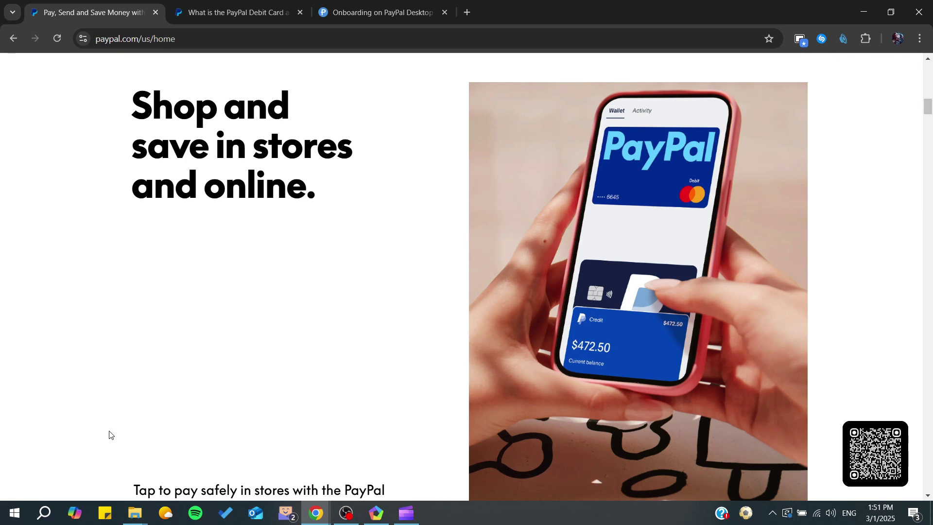
# Step: Switch to the 'What is the PayPal Debit Card' help article
pyautogui.click(234, 12)
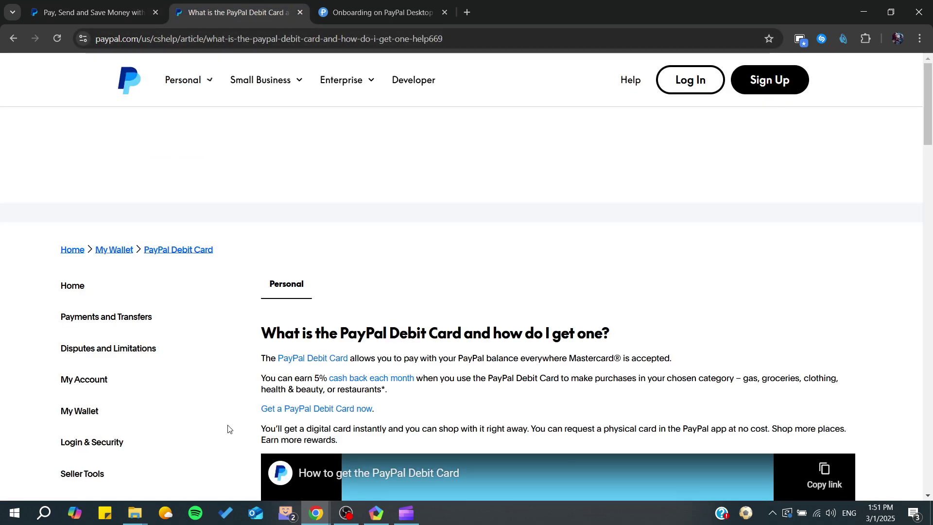
pyautogui.scroll(-2, 227, 430)
pyautogui.scroll(-2, 228, 429)
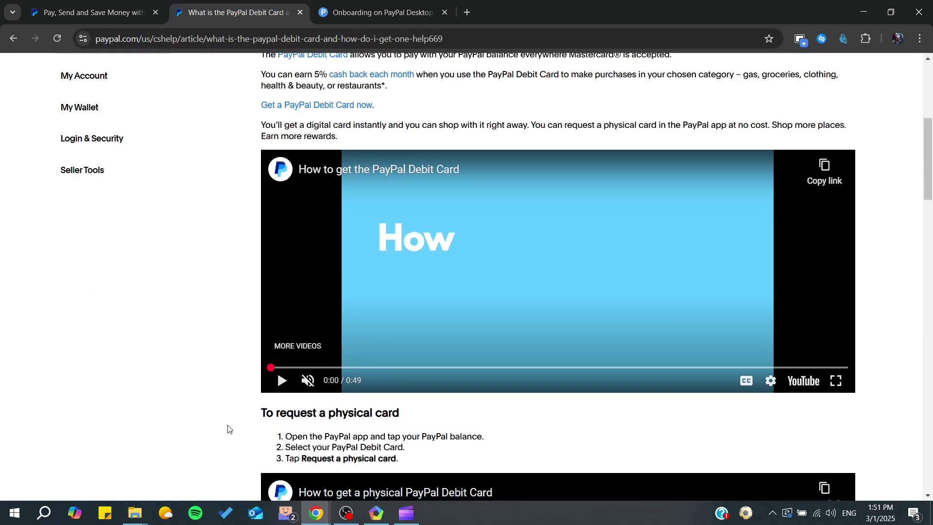
# Step: Play the 'How to get the PayPal Debit Card' video, pausing briefly and then resuming it
pyautogui.click(297, 316)
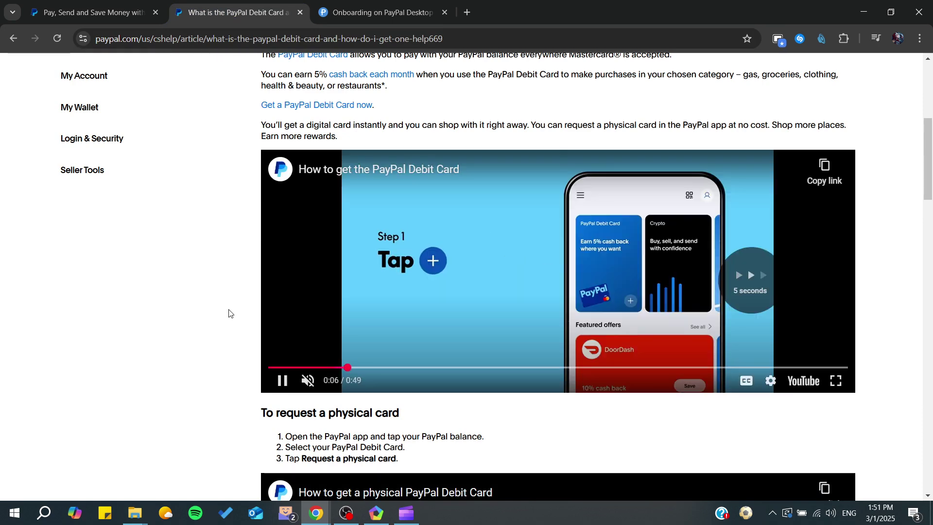
pyautogui.click(295, 282)
pyautogui.click(604, 259)
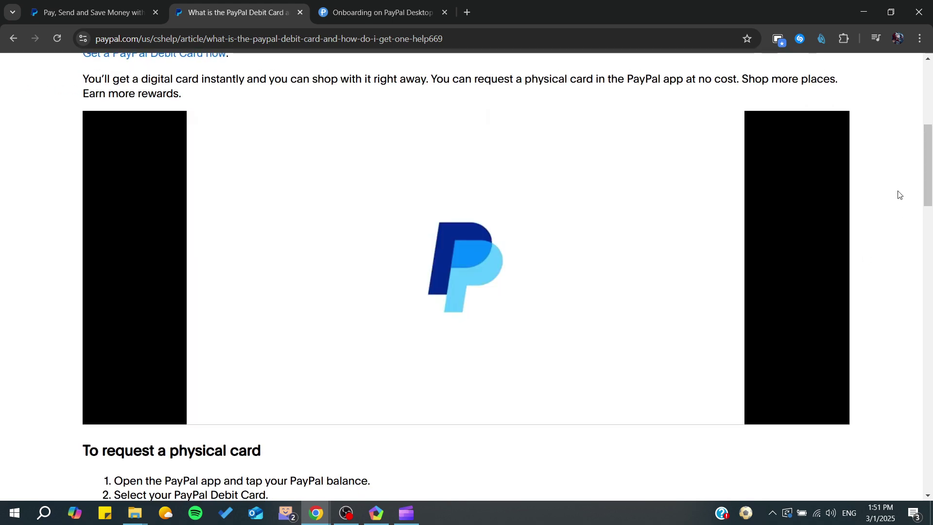
pyautogui.scroll(-5, 641, 233)
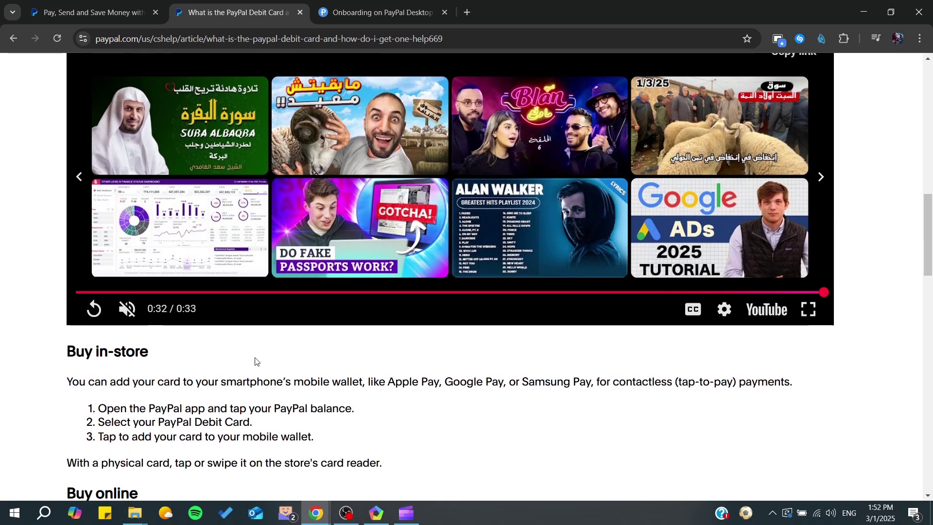
# Step: Replay the physical PayPal Debit Card video and pause it at 0:26
pyautogui.click(93, 309)
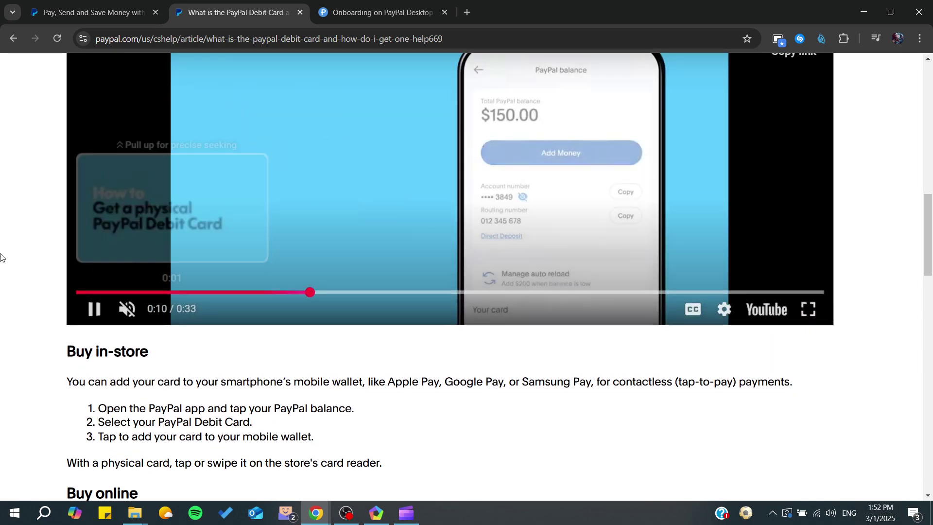
pyautogui.scroll(2, 2, 245)
pyautogui.scroll(-1, 5, 229)
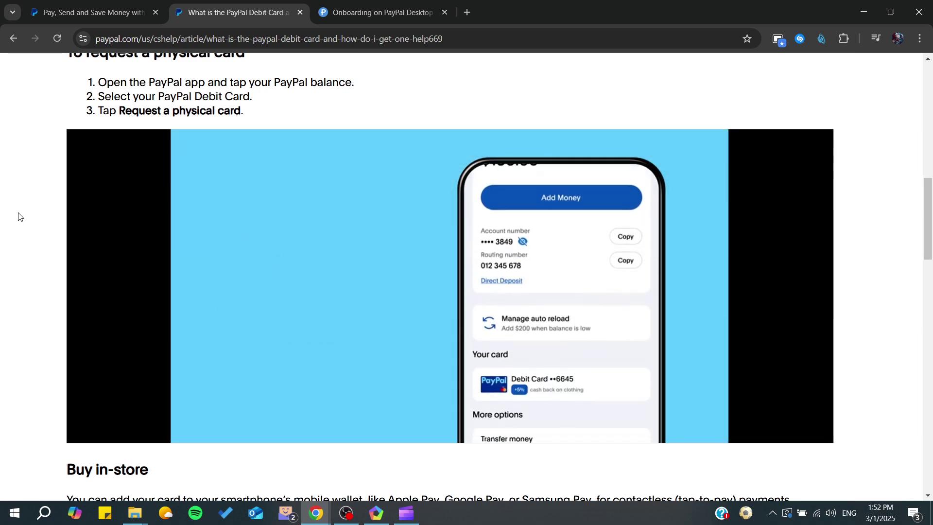
pyautogui.scroll(3, 608, 327)
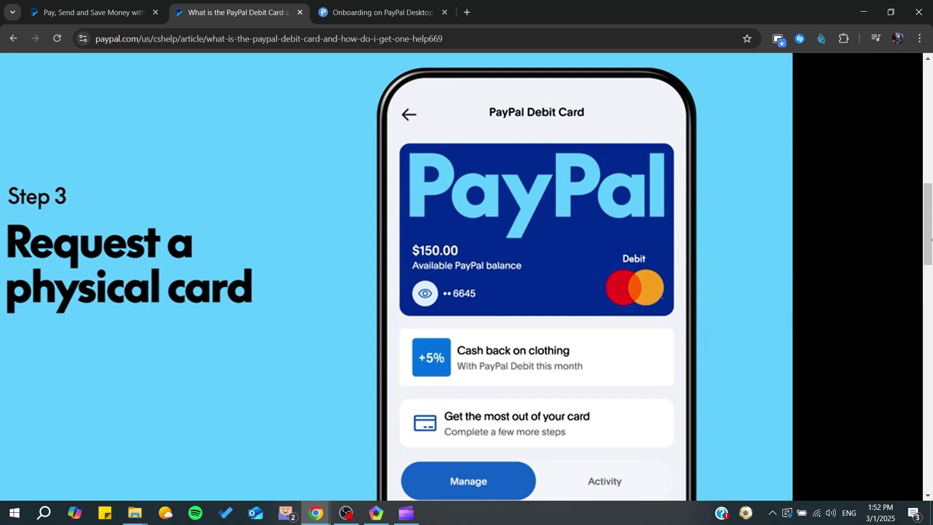
pyautogui.moveTo(928, 241); pyautogui.dragTo(929, 245)
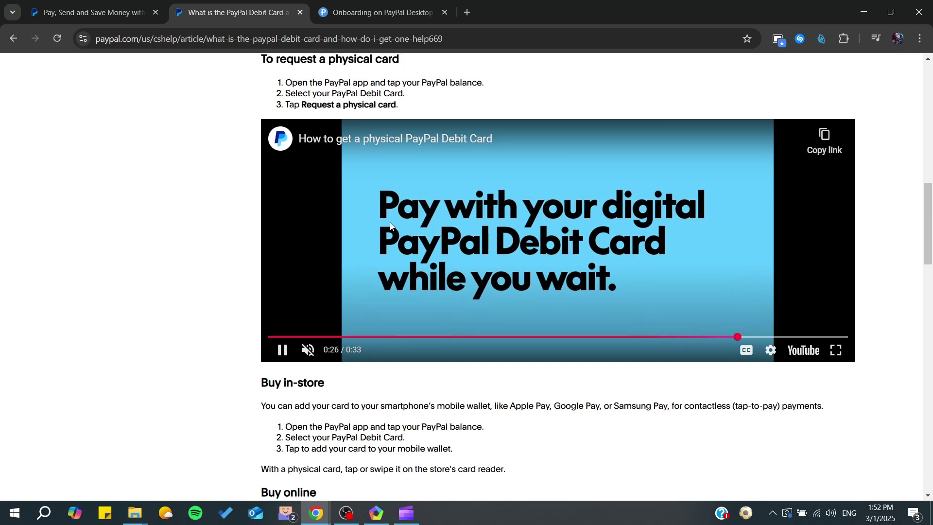
pyautogui.click(626, 266)
pyautogui.scroll(-3, 182, 265)
pyautogui.scroll(-1, 182, 265)
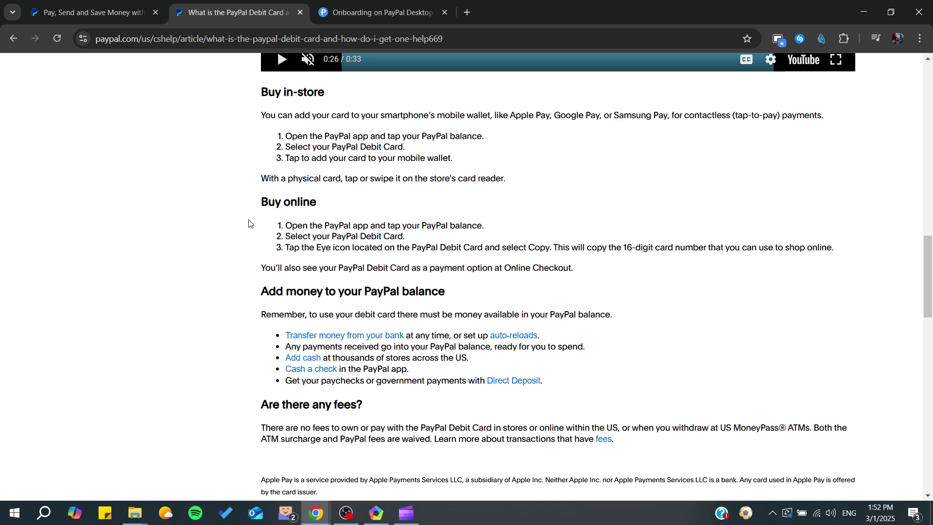
# Step: Highlight and clear text in the Buy in-store section, ending with the 'Buy online' heading selected
pyautogui.moveTo(259, 106); pyautogui.dragTo(310, 94)
pyautogui.moveTo(264, 198); pyautogui.dragTo(317, 201)
pyautogui.moveTo(260, 86); pyautogui.dragTo(360, 115)
pyautogui.click(217, 121)
pyautogui.moveTo(437, 115); pyautogui.dragTo(406, 136)
pyautogui.click(460, 115)
pyautogui.moveTo(490, 115); pyautogui.dragTo(668, 108)
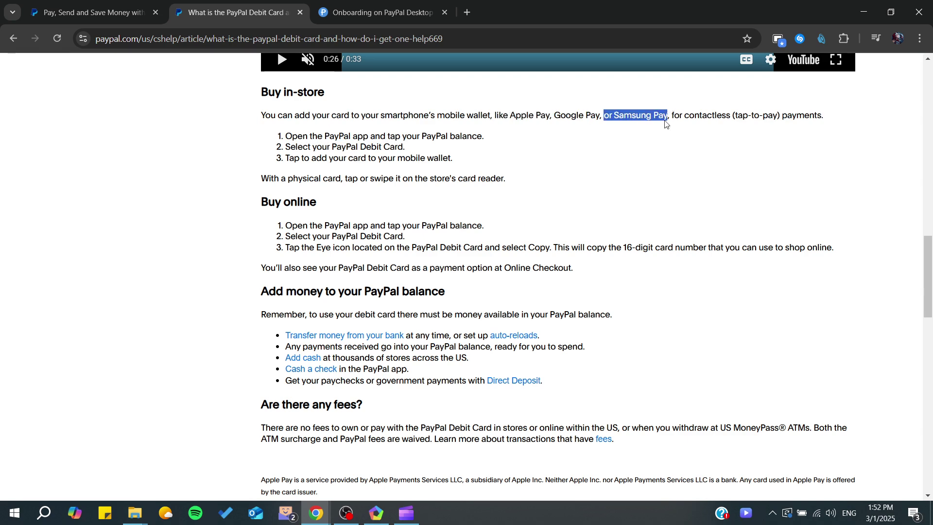
pyautogui.click(668, 135)
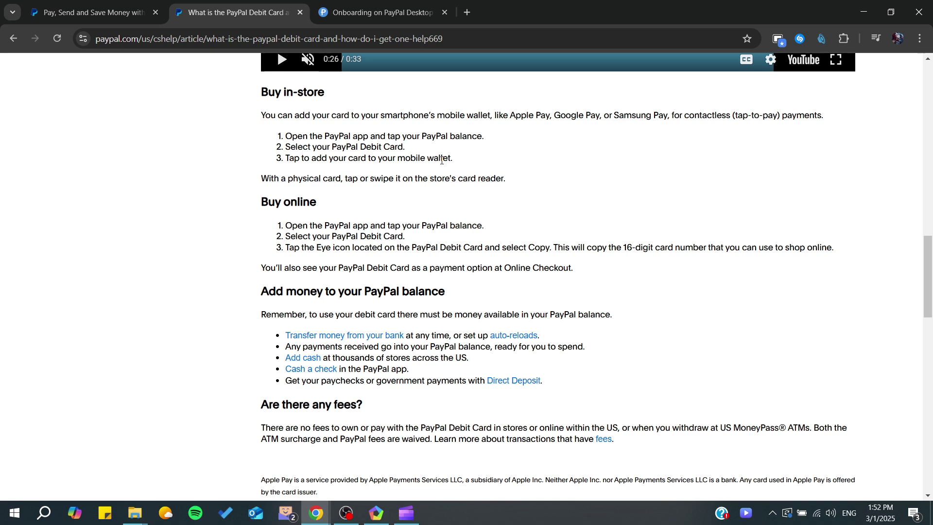
pyautogui.moveTo(258, 211); pyautogui.dragTo(354, 203)
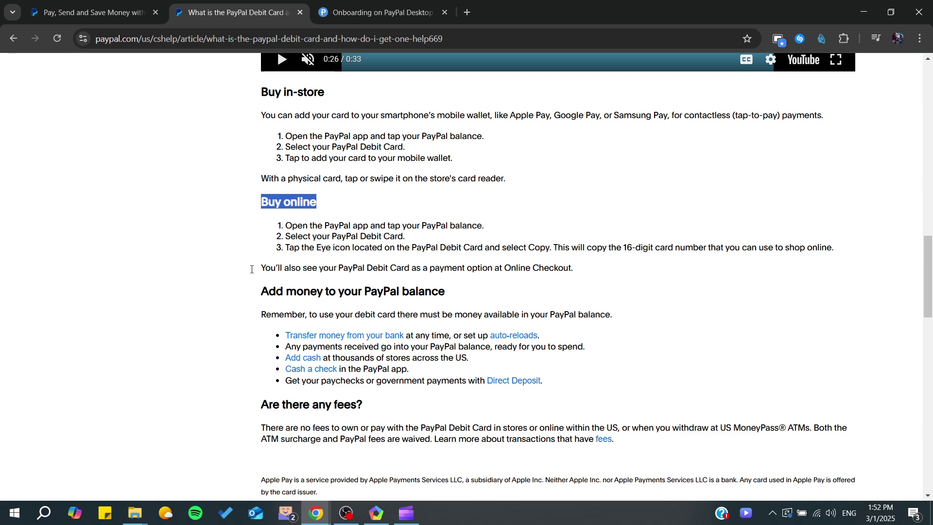
# Step: Highlight the 'Add money to your PayPal balance' heading, then clear the selection
pyautogui.click(208, 284)
pyautogui.scroll(-1, 250, 252)
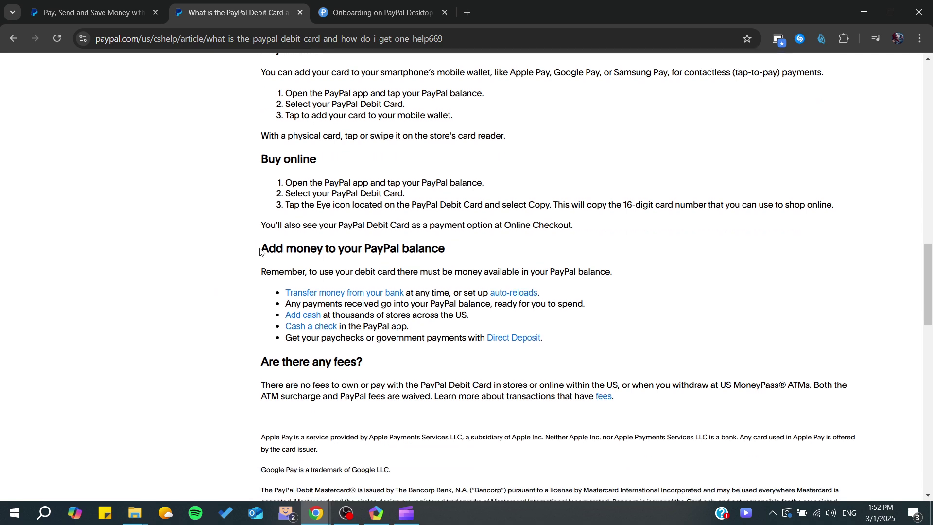
pyautogui.moveTo(459, 249); pyautogui.dragTo(358, 249)
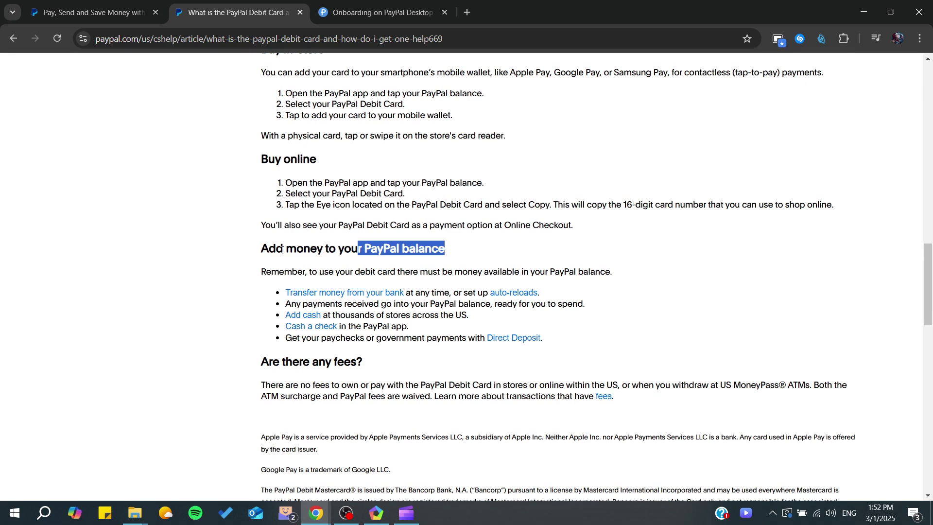
pyautogui.moveTo(261, 249); pyautogui.dragTo(441, 249)
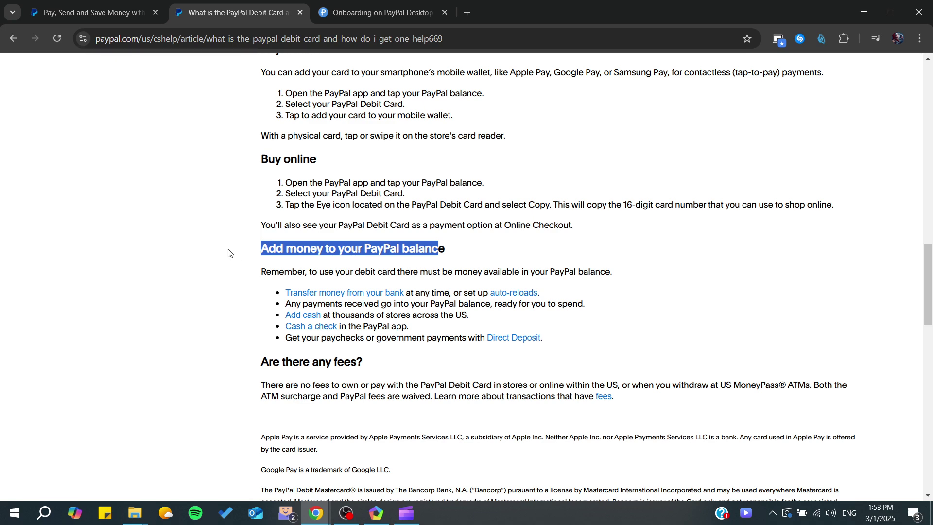
pyautogui.click(171, 267)
pyautogui.scroll(2, 170, 268)
pyautogui.scroll(-1, 171, 268)
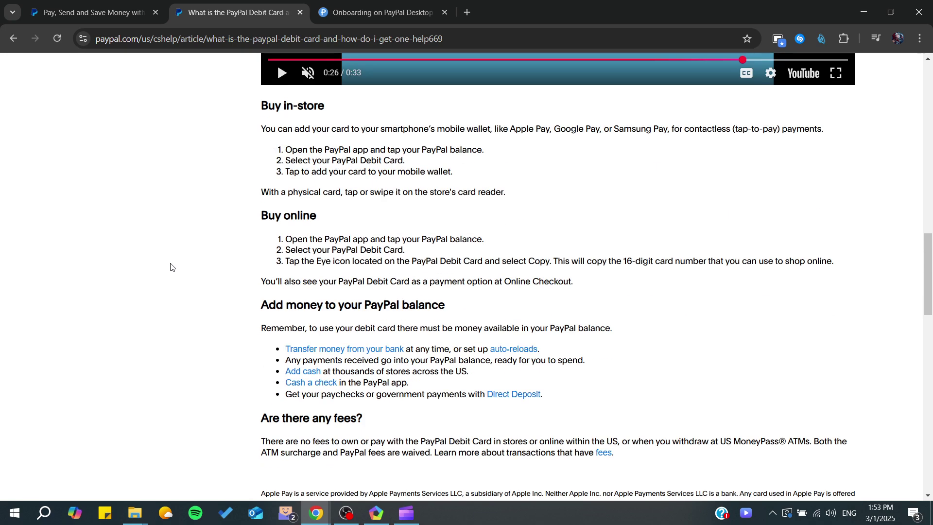